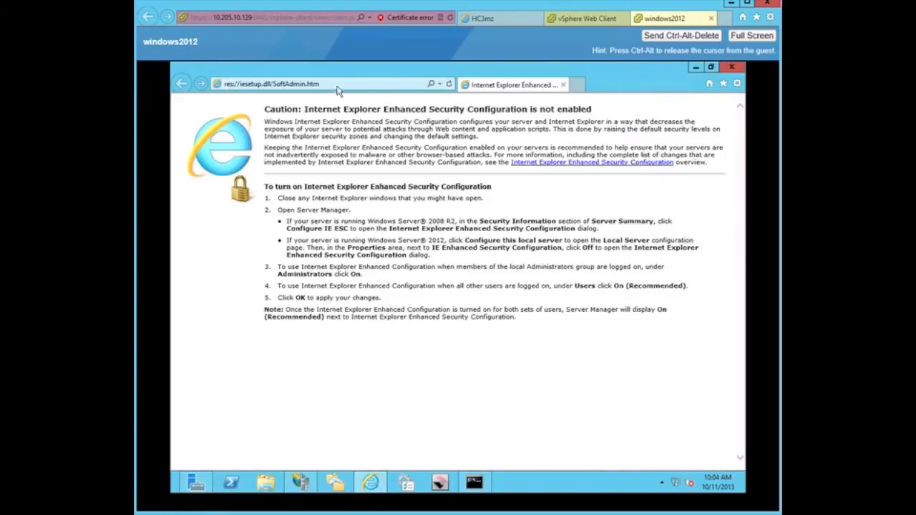
click(338, 86)
text(h)
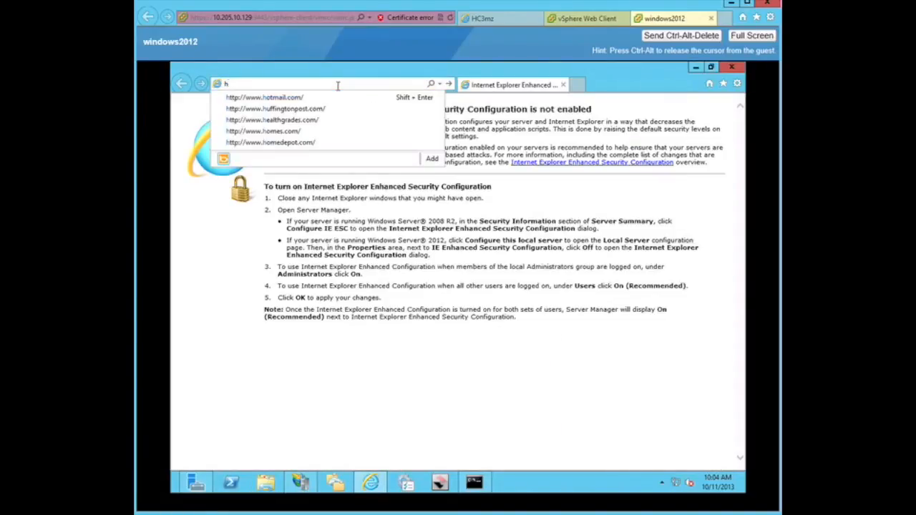
text(ttp://dtsource/)
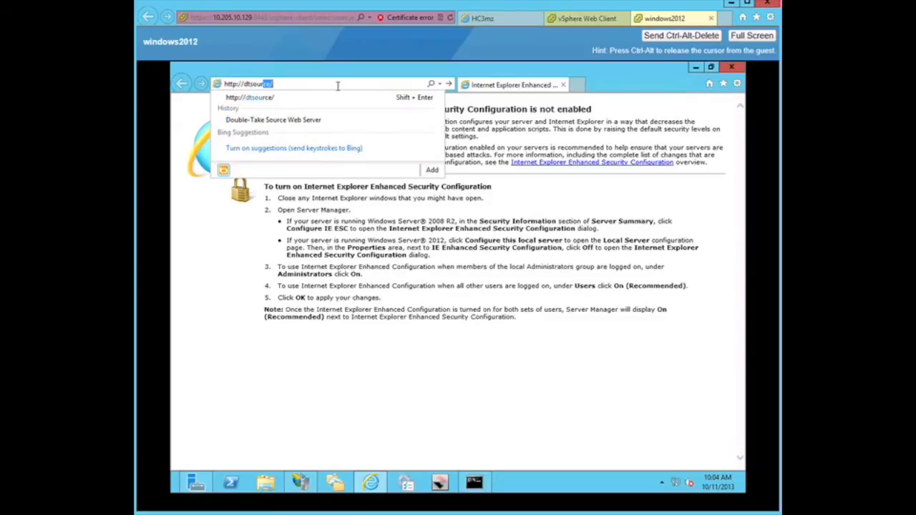
key(Return)
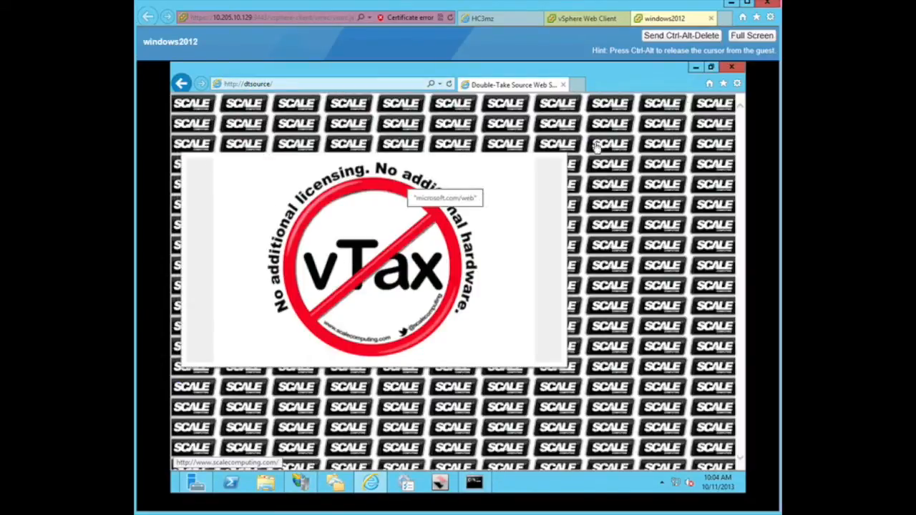
Step: Switch to the HC3mz cluster manager and set the dtsource-hc3 virtual machine to 4 GiB of memory and 1 CPU
click(490, 19)
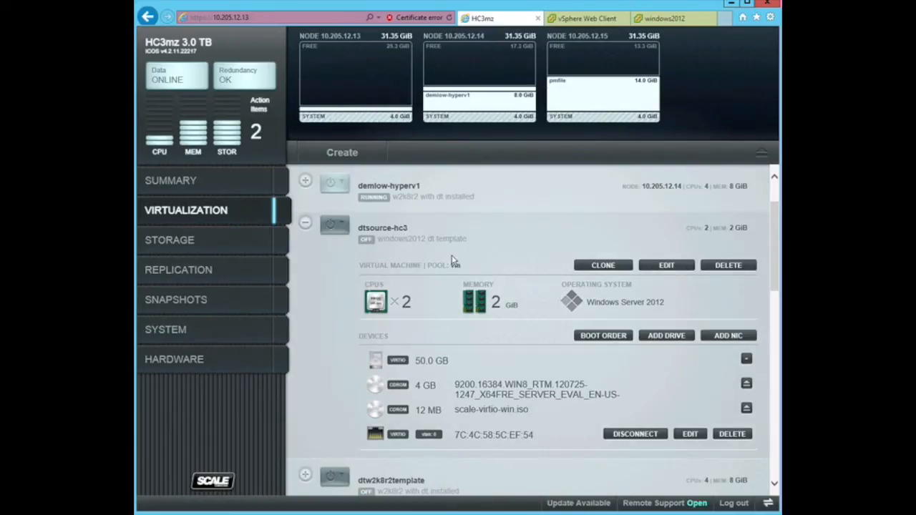
click(665, 266)
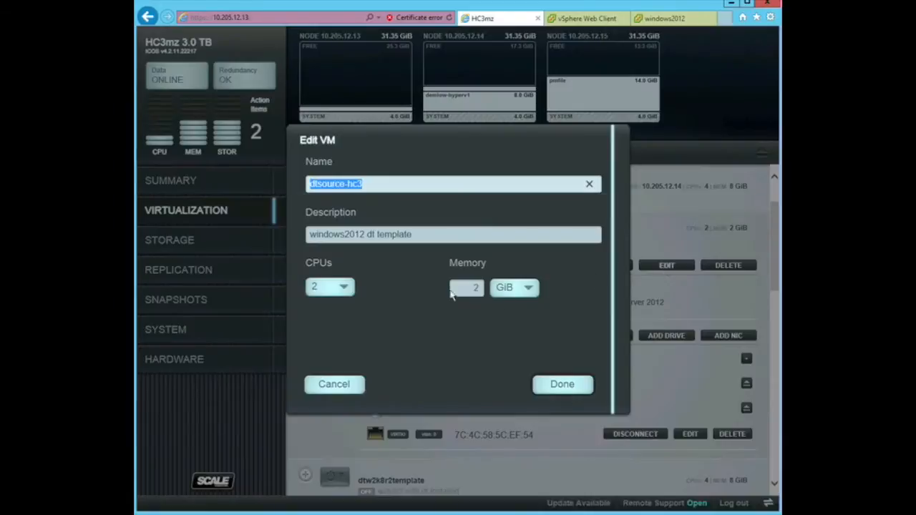
click(480, 289)
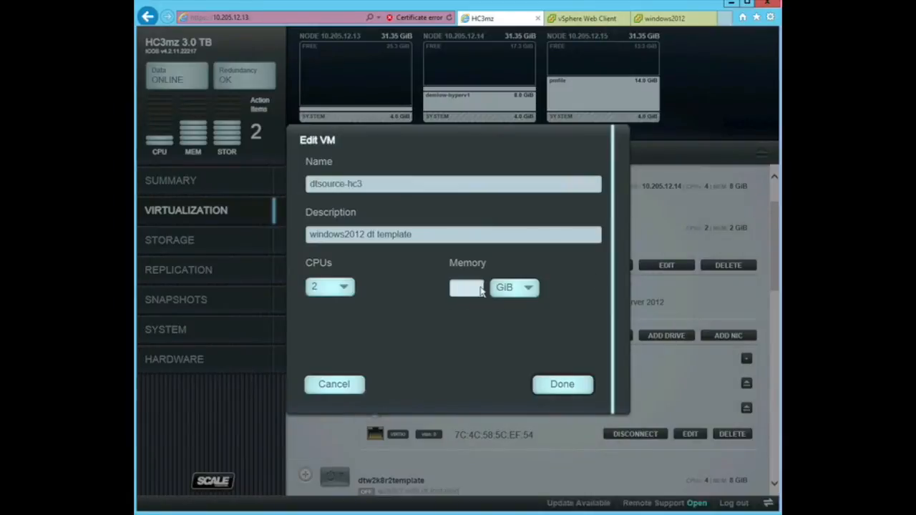
click(329, 287)
click(307, 269)
click(561, 386)
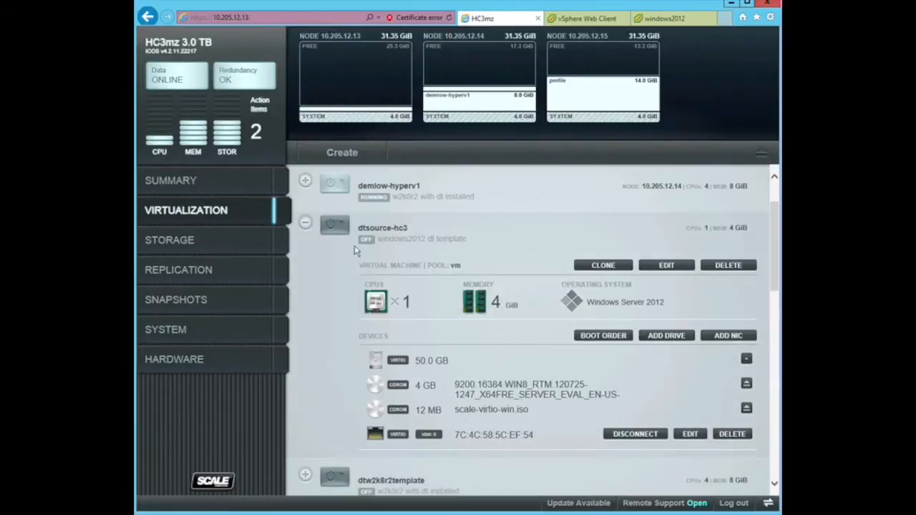
Step: Start the dtsource-hc3 virtual machine and open its console
click(335, 224)
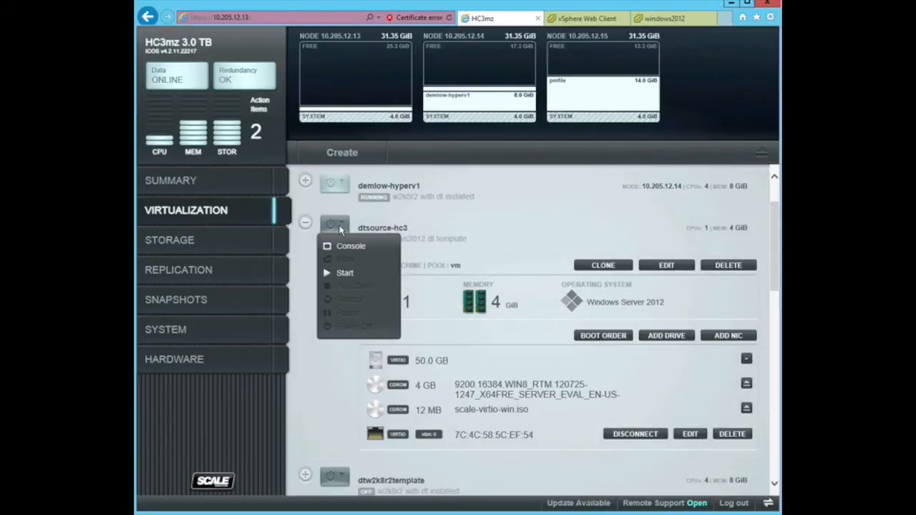
click(343, 273)
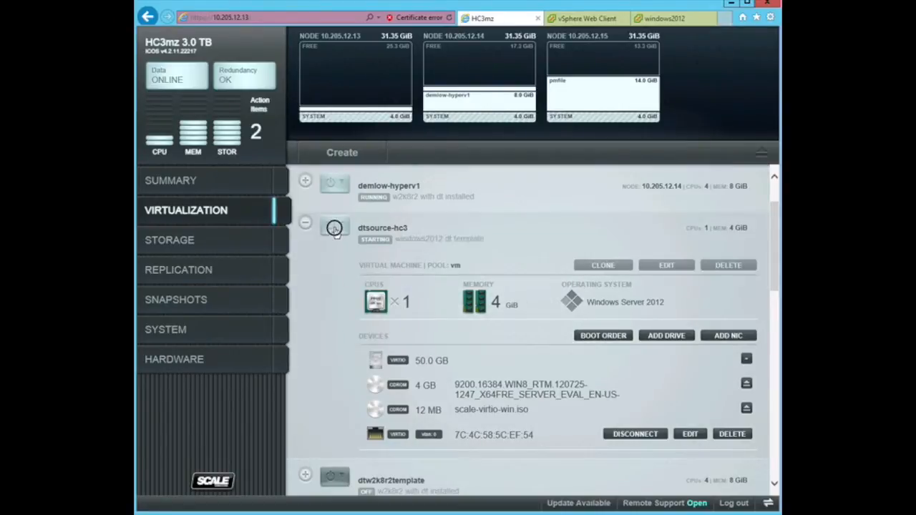
click(334, 226)
click(339, 246)
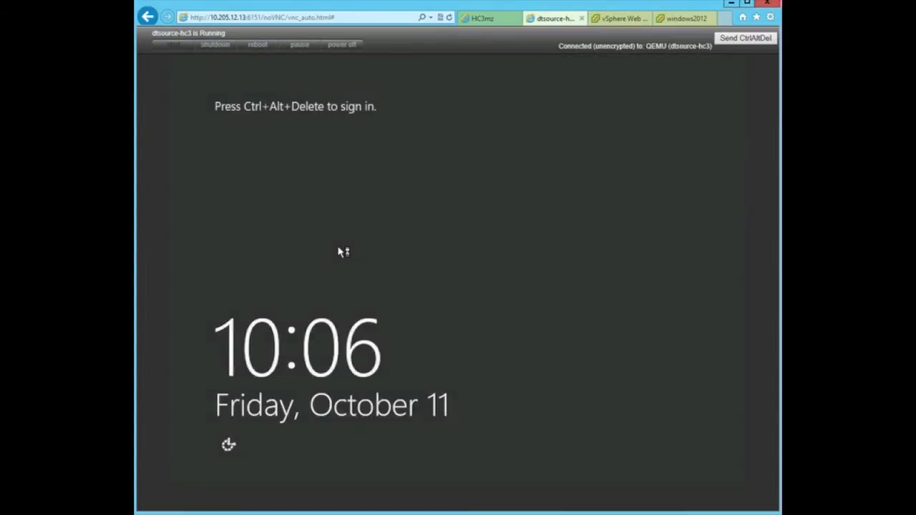
Step: Sign in to the virtual machine as Administrator with the account password and show the Local Server page in Server Manager
click(745, 38)
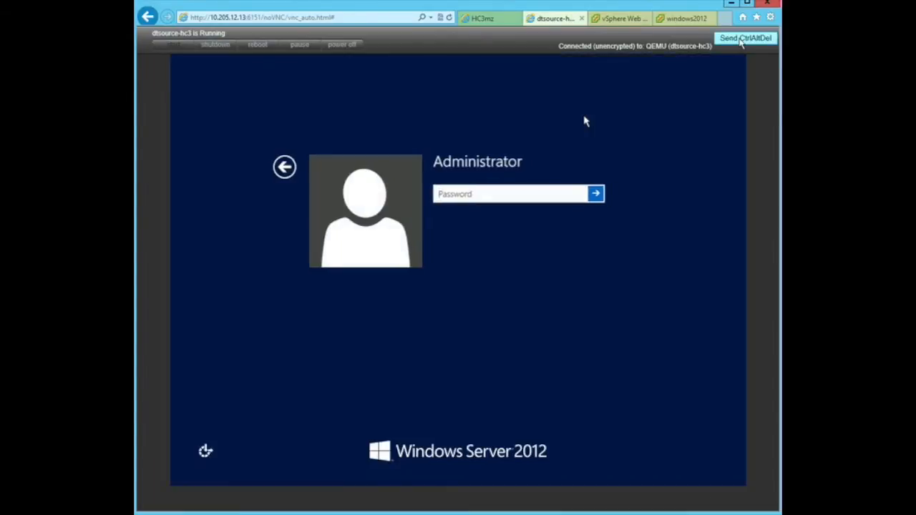
text(***)
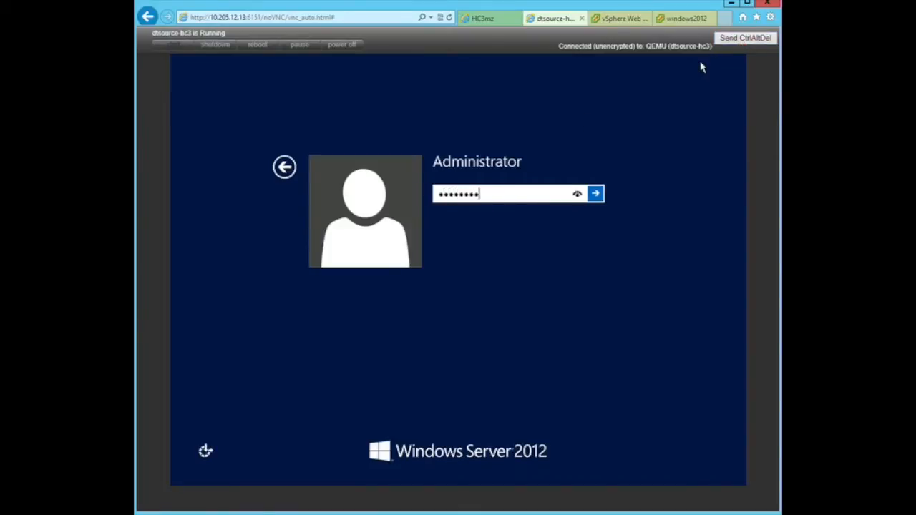
key(Return)
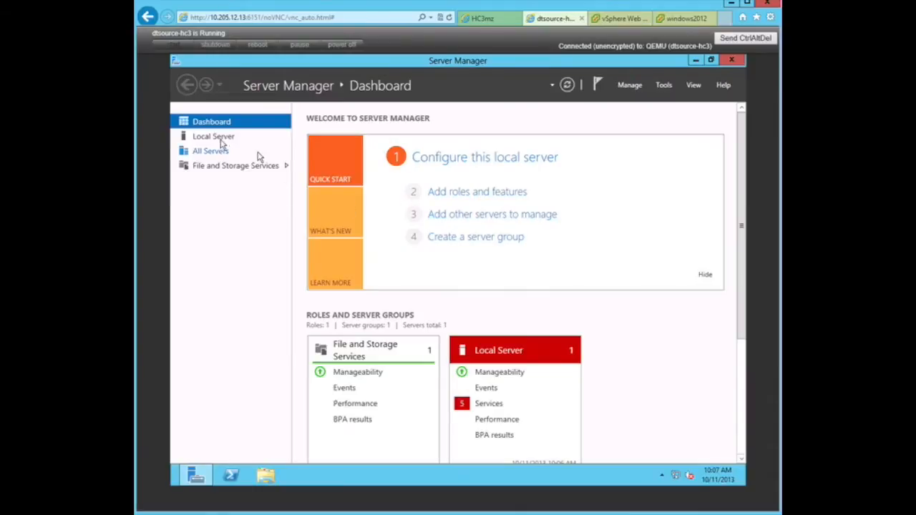
click(212, 139)
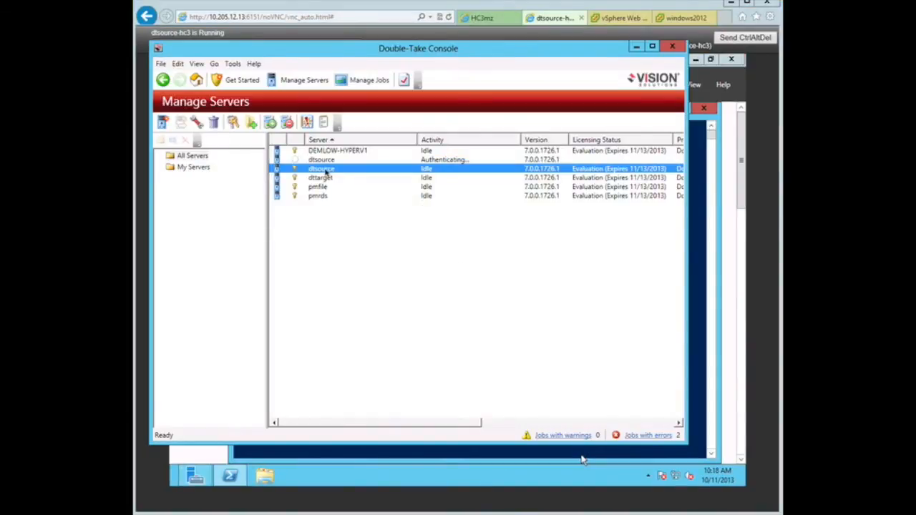
Step: Begin a Double-Take Availability job to protect files and folders, an application, or an entire Windows server
click(242, 80)
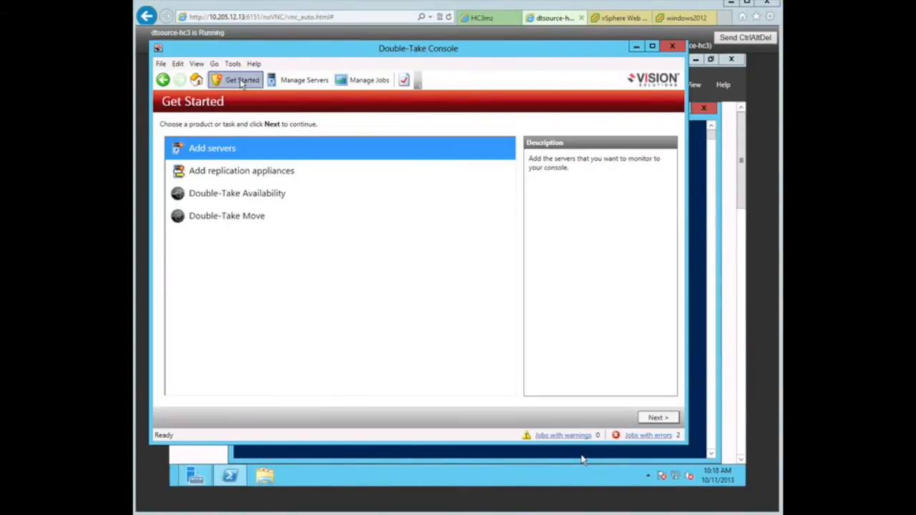
click(206, 198)
click(651, 419)
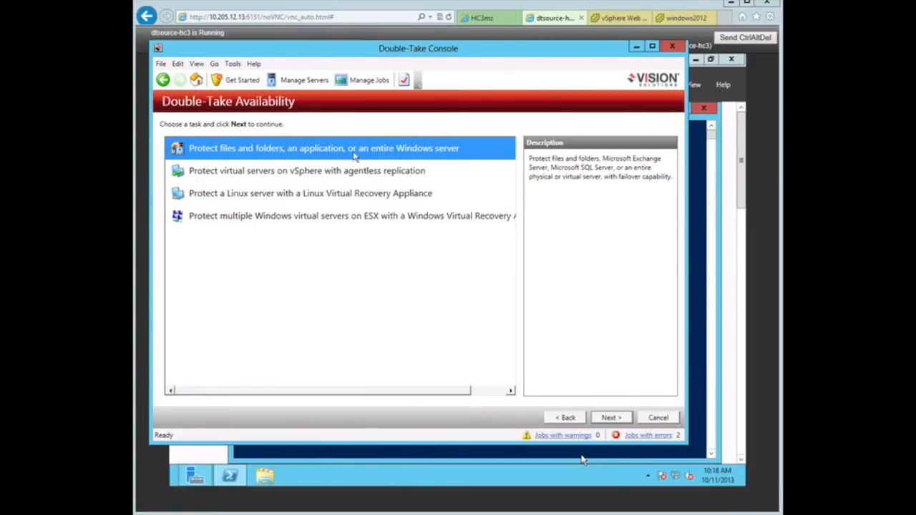
click(609, 417)
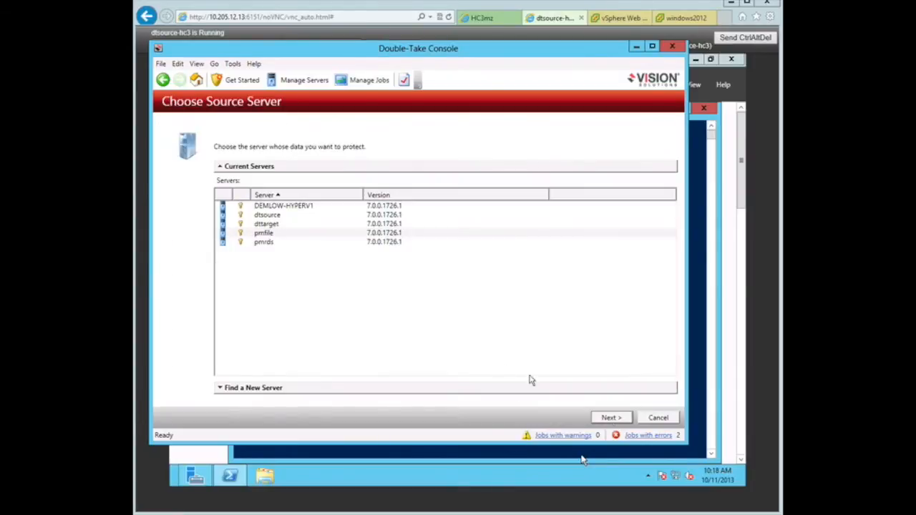
Step: Choose dtsource as the source server and Full Server as the workload to protect
click(268, 216)
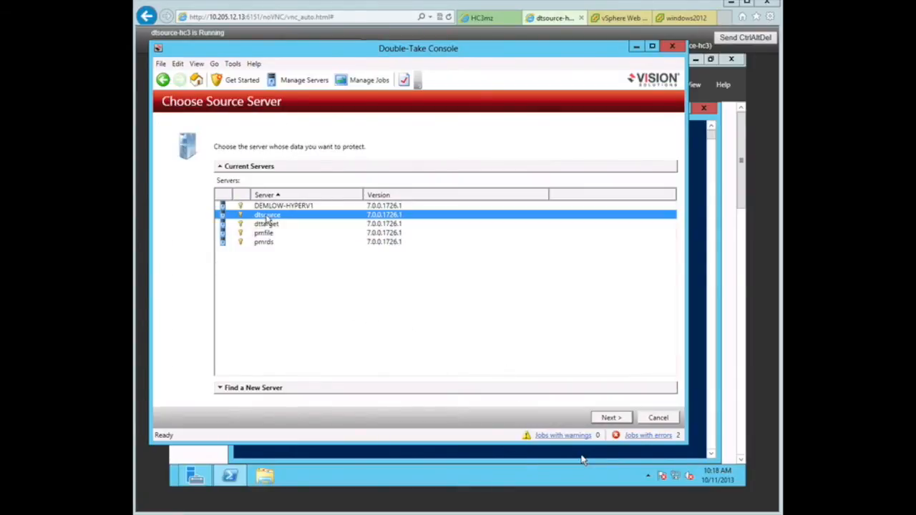
click(621, 418)
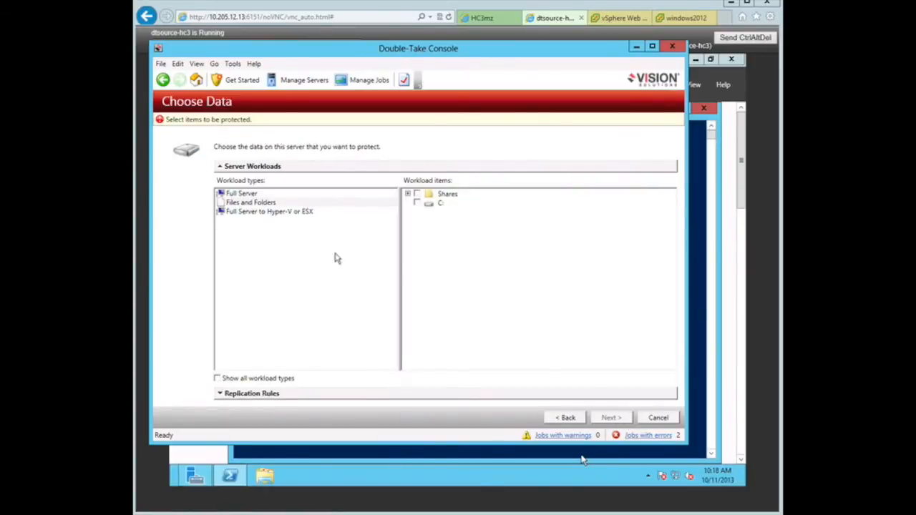
click(239, 195)
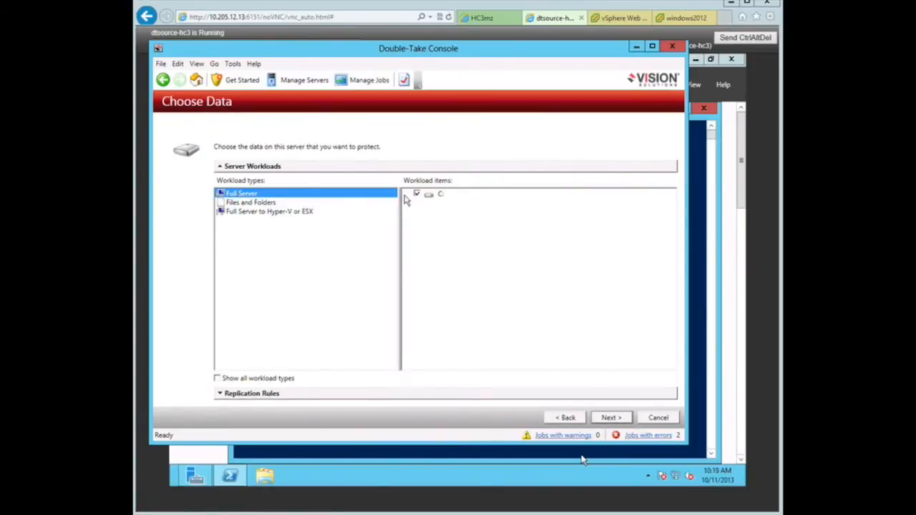
click(609, 418)
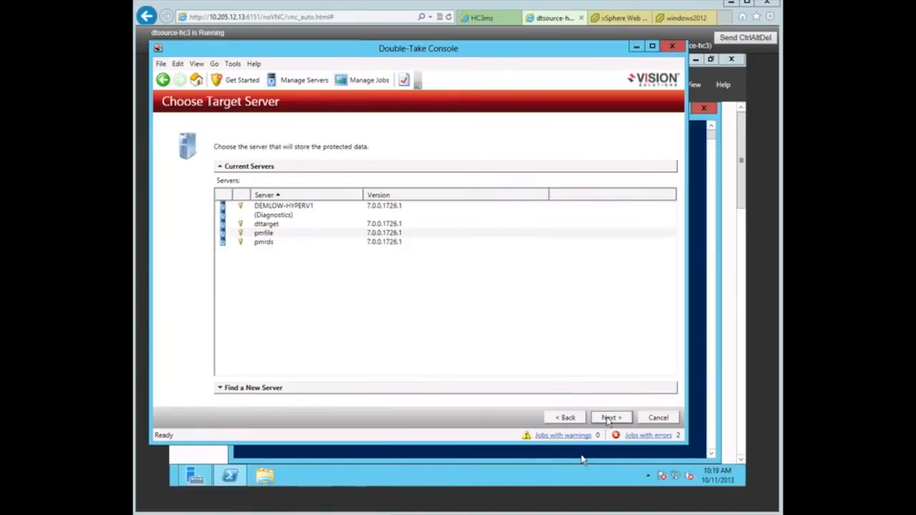
Step: Choose dttarget as the target server and set the failover identity to retain the target network configuration
click(277, 227)
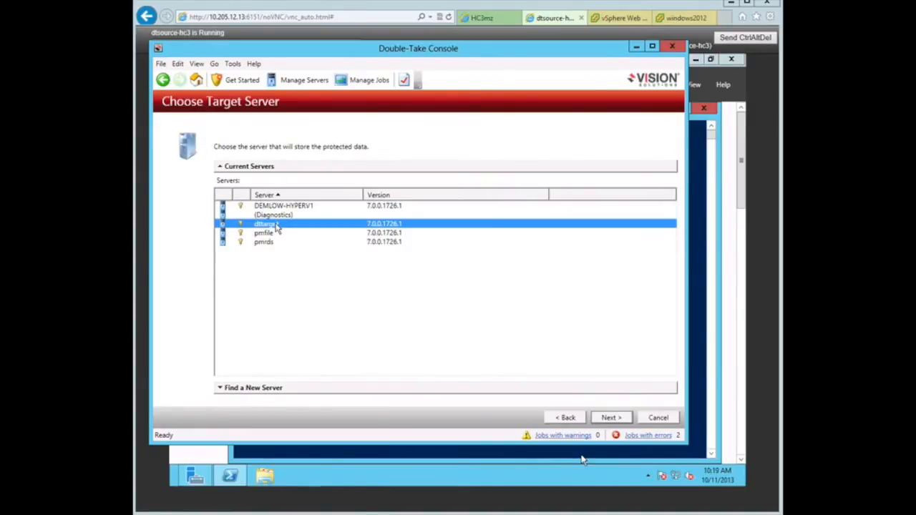
click(608, 418)
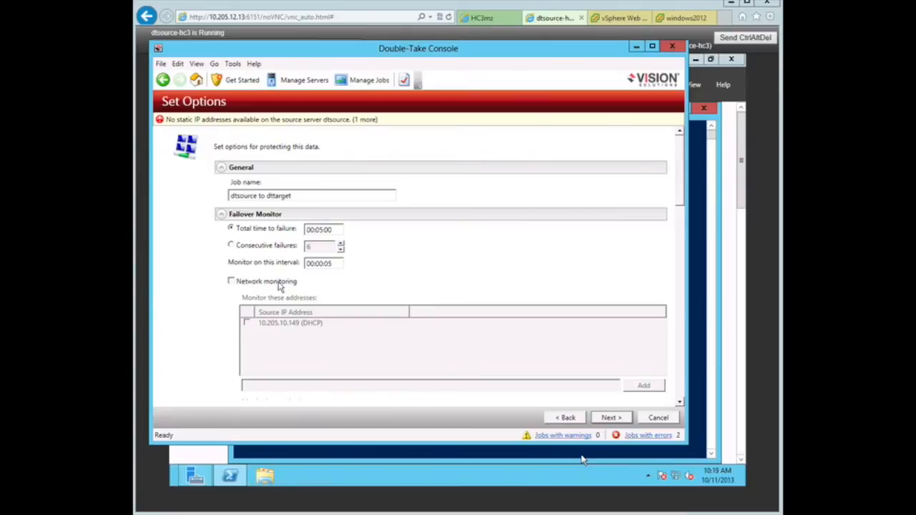
scroll(280, 287, down, 1)
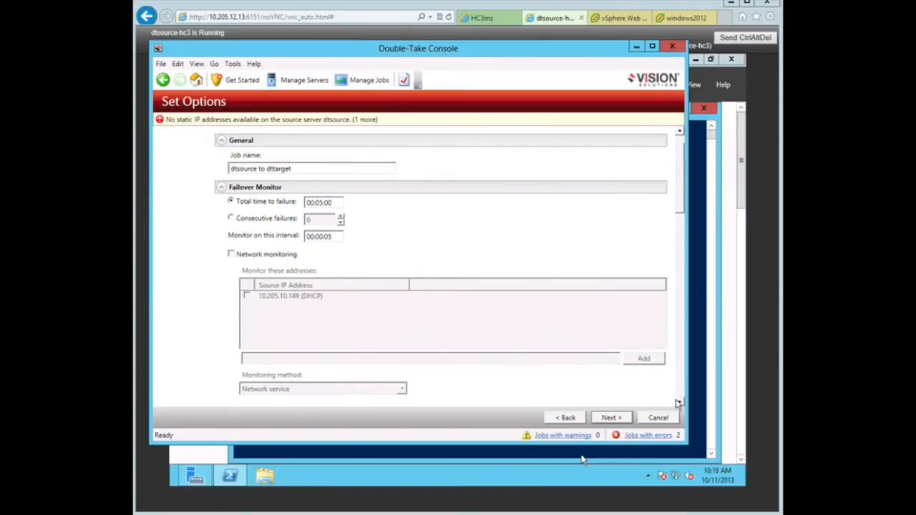
scroll(681, 398, down, 5)
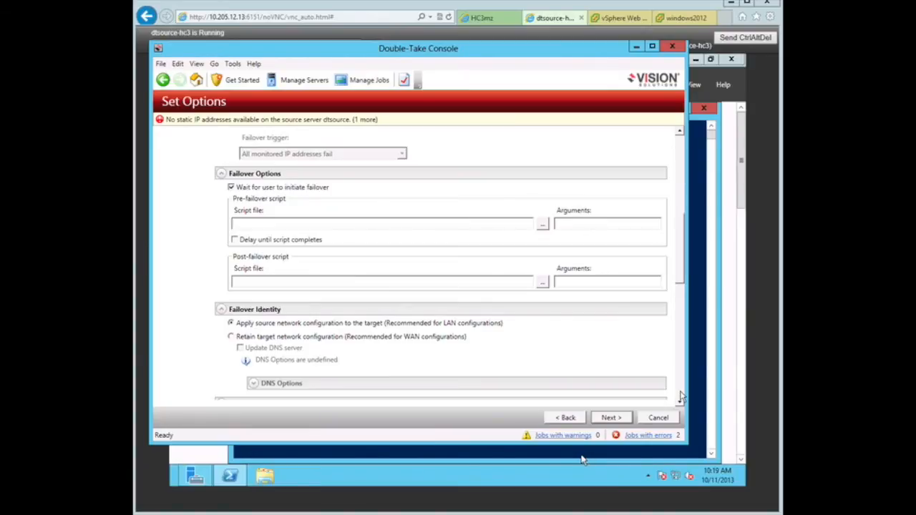
click(231, 337)
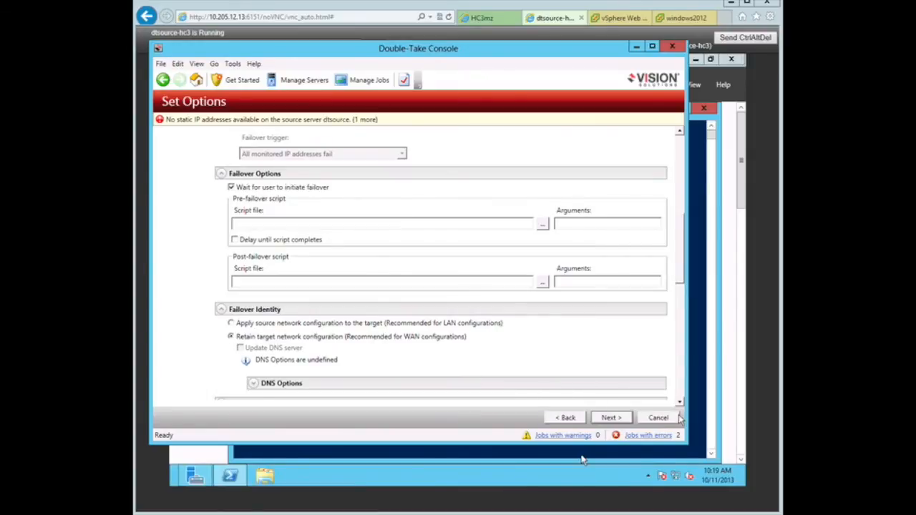
Step: Disable reverse protection, keeping Ethernet0 mapped to the target's Ethernet adapter, and finish the wizard to start protecting the server
scroll(680, 398, down, 5)
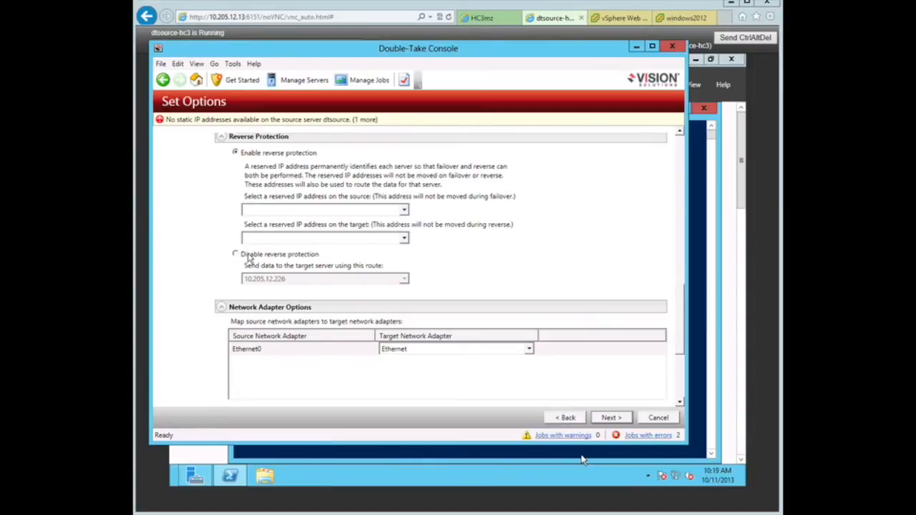
click(236, 255)
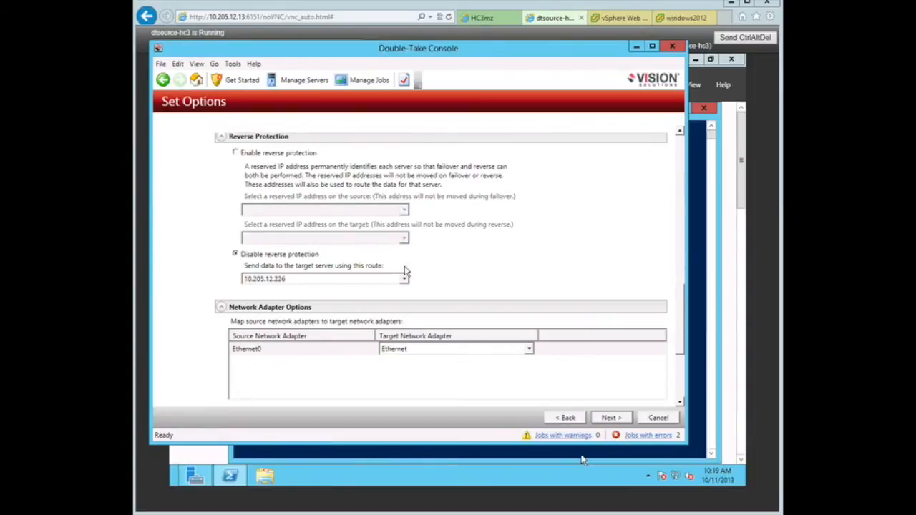
click(529, 349)
click(531, 351)
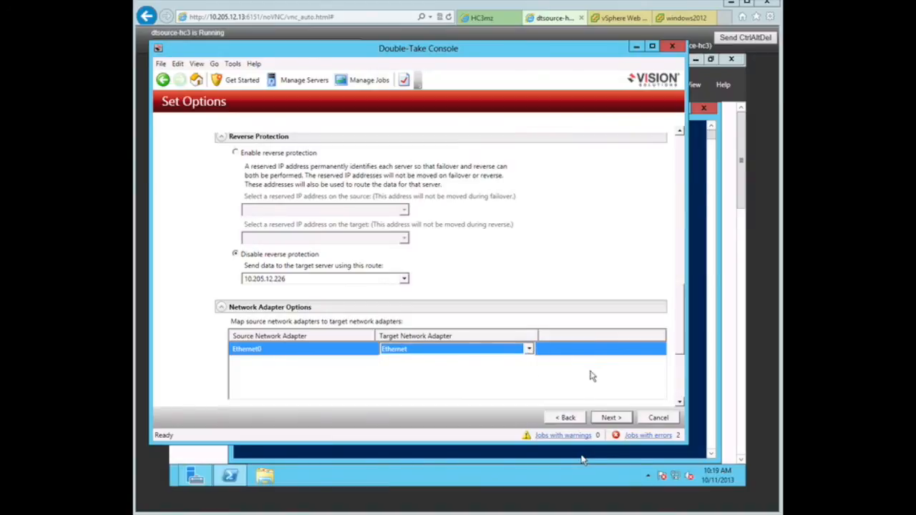
scroll(680, 398, down, 5)
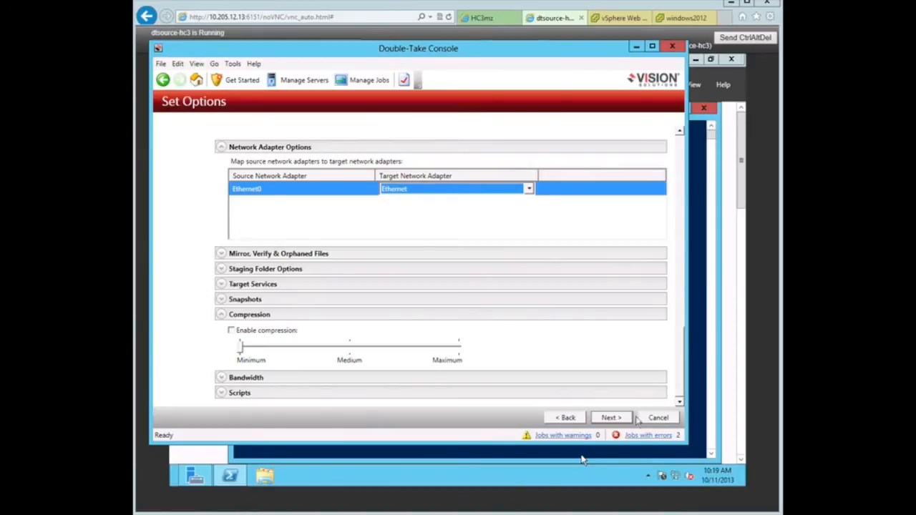
click(612, 418)
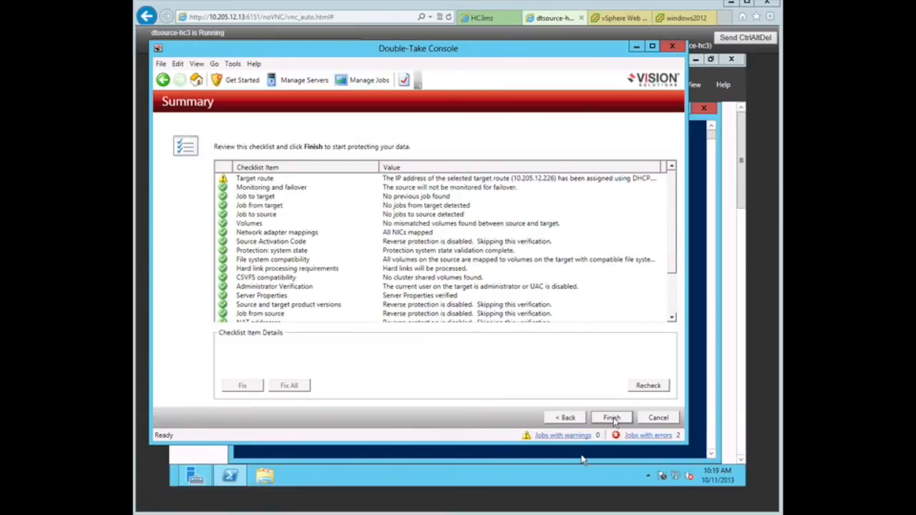
click(613, 420)
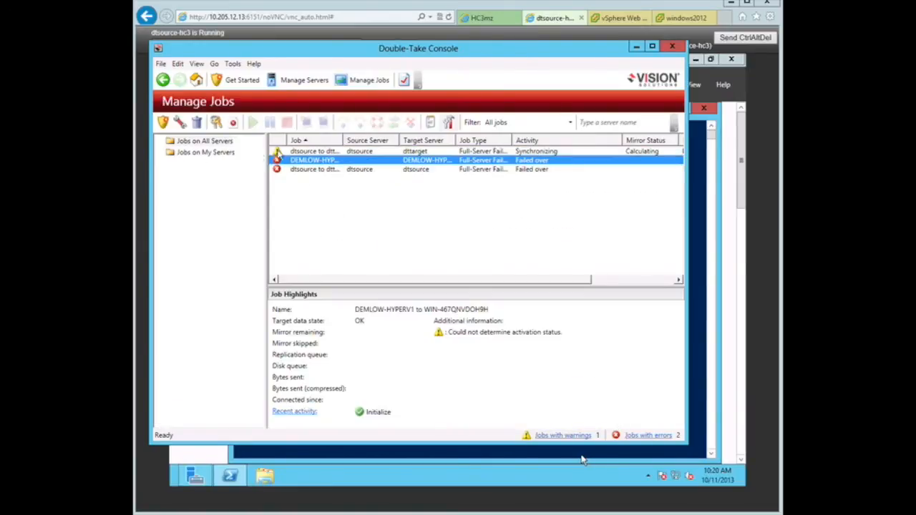
Step: Select the dtsource to dttarget job and narrow the Activity column to examine its mirror and replication status
click(312, 152)
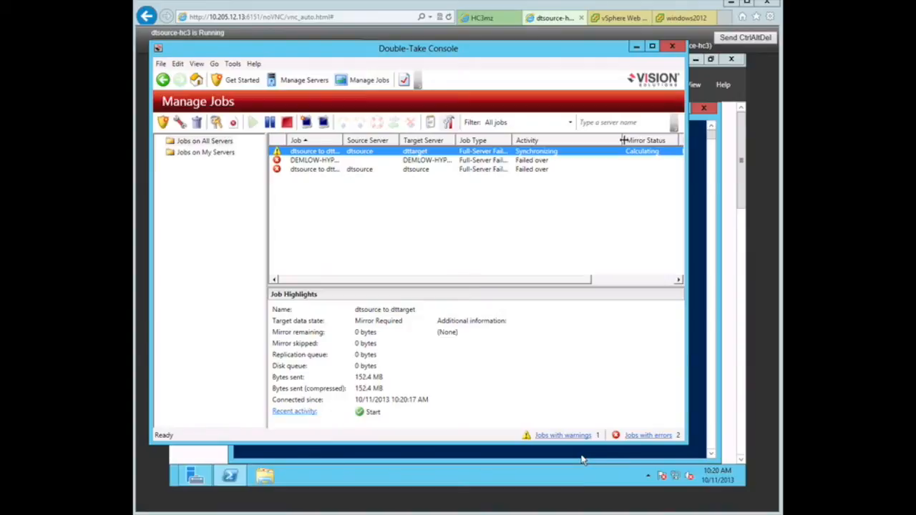
drag(621, 141, 568, 143)
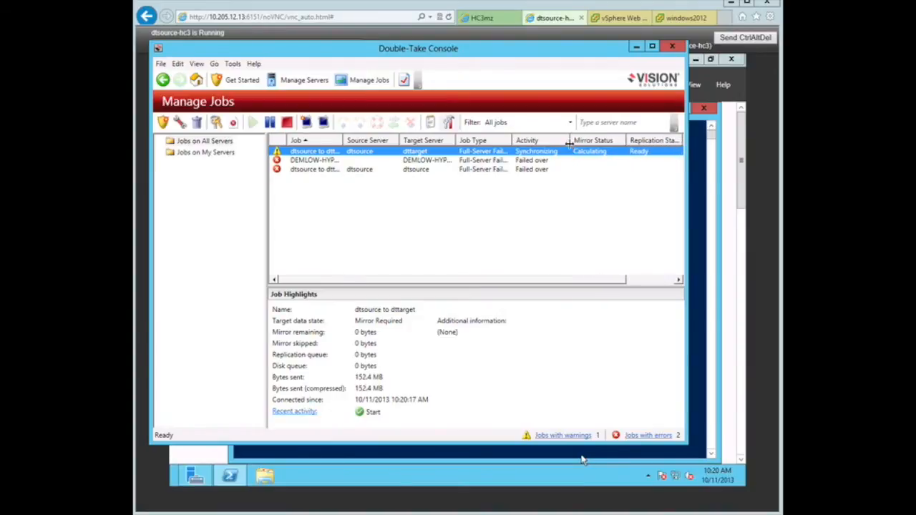
drag(544, 278, 491, 283)
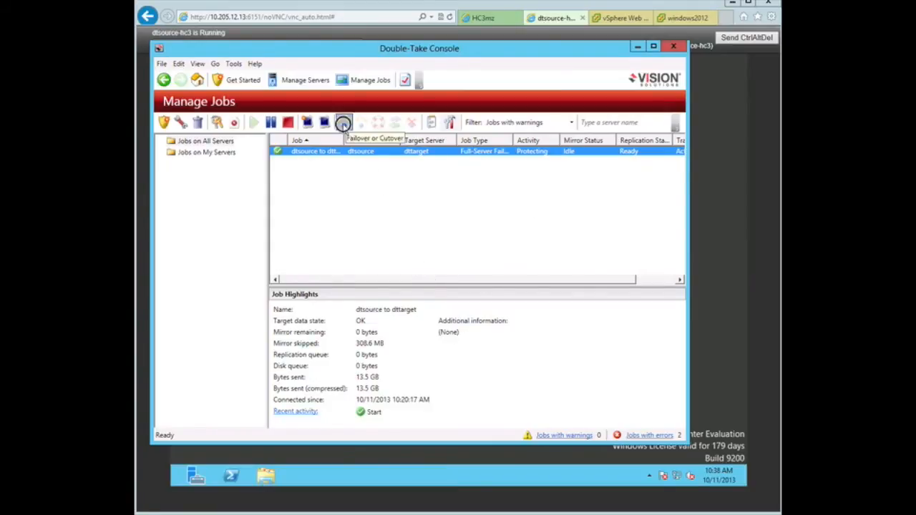
Step: Fail over the dtsource to dttarget job to live data, applying queued target data first, and check the windows2012 console and the job's activity
click(344, 124)
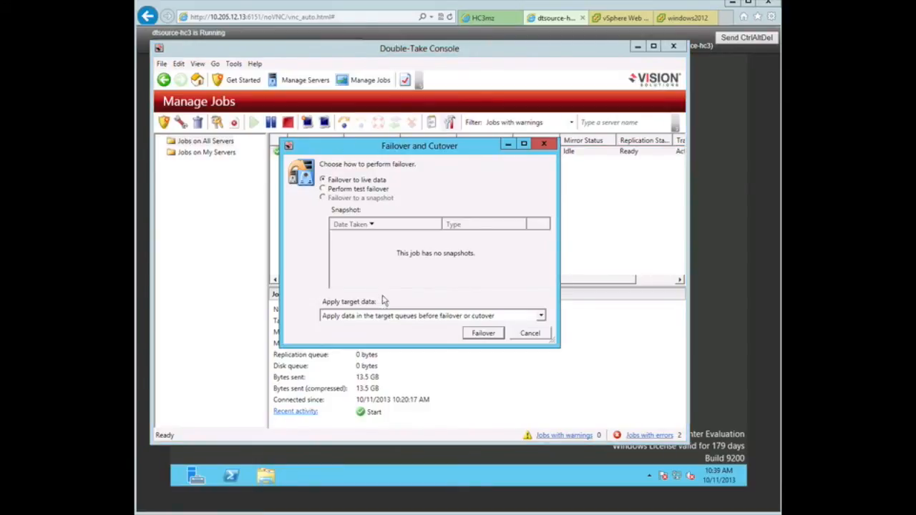
click(477, 336)
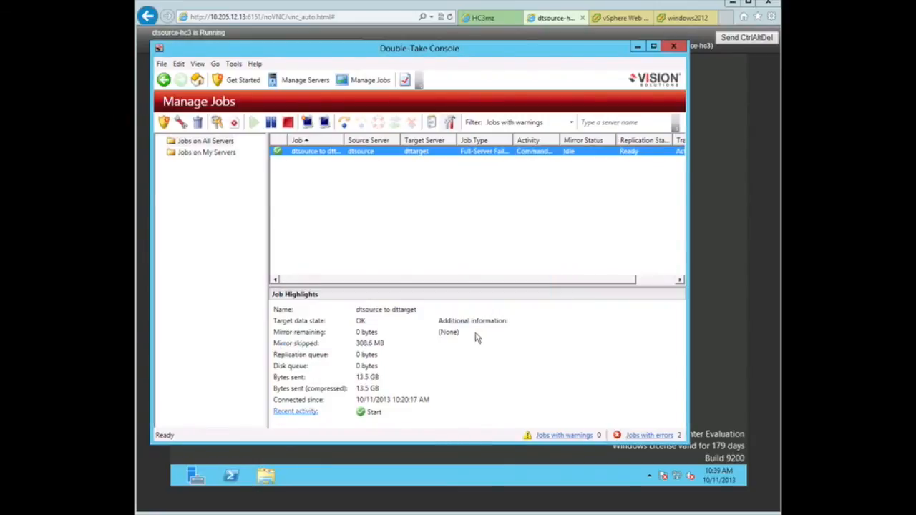
click(685, 17)
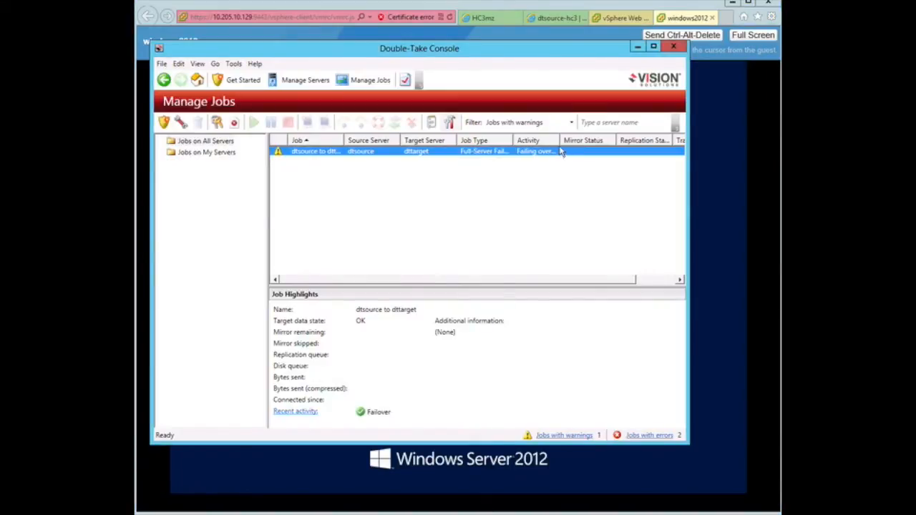
drag(574, 145, 587, 146)
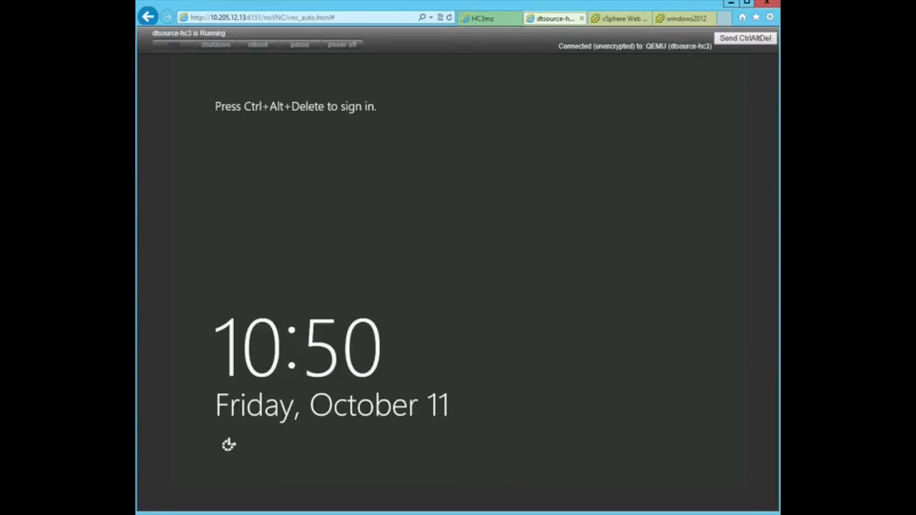
Step: Sign in to the dtsource-hc3 virtual machine as DTSOURCE\Administrator with the account password
click(730, 41)
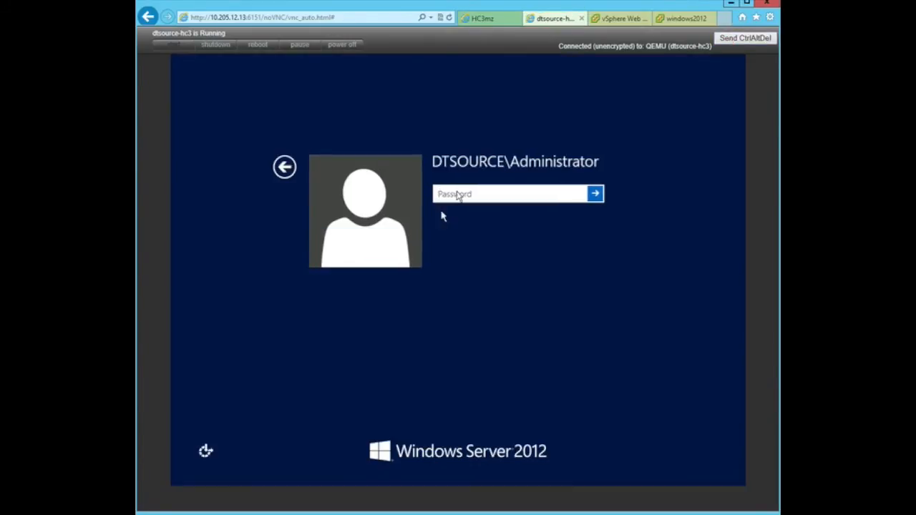
text(••••••••••)
key(Return)
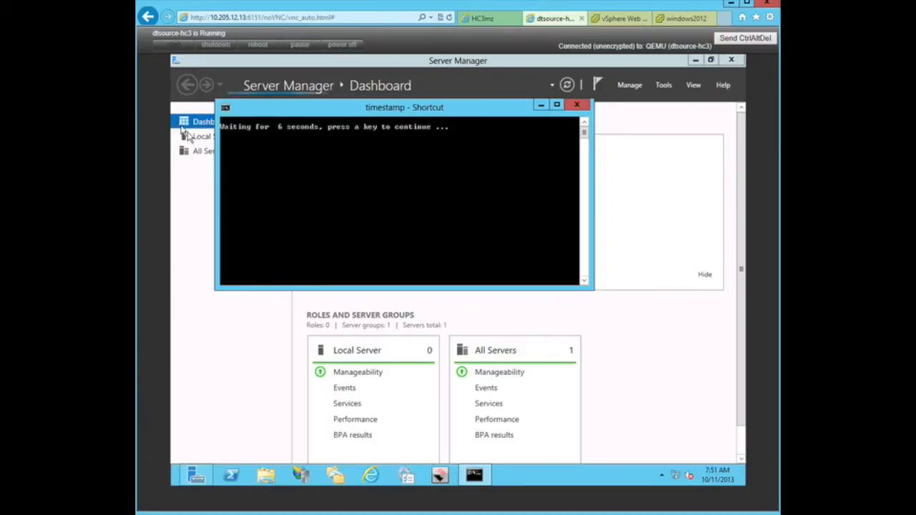
Step: Examine the Local Server properties in Server Manager and the Sites list of DTSOURCE in IIS Manager
click(202, 137)
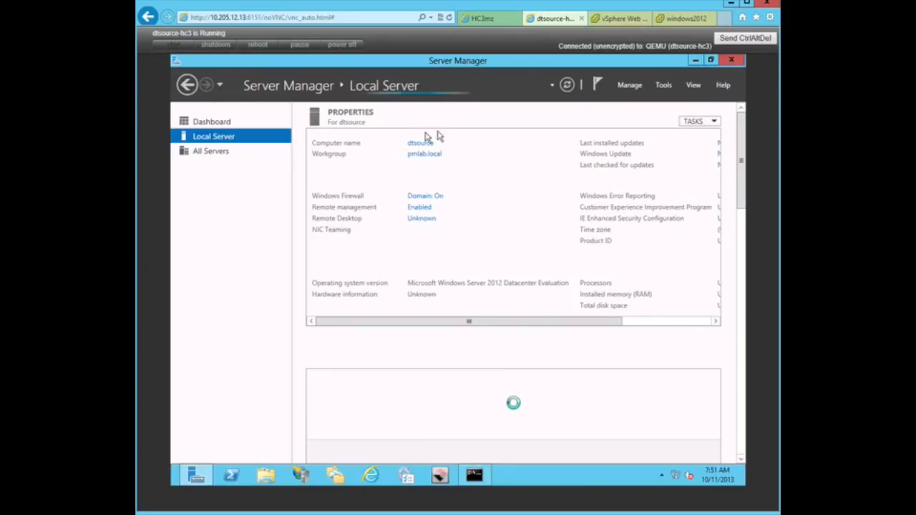
click(300, 475)
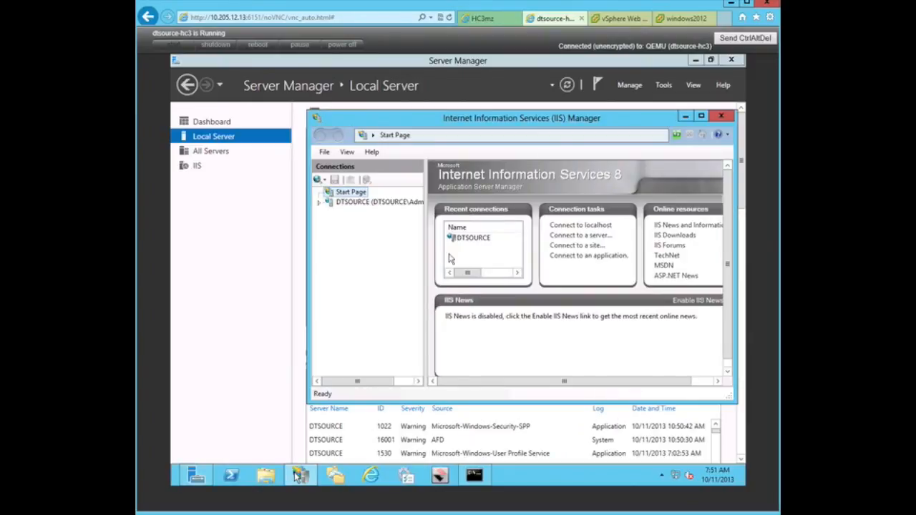
double_click(386, 204)
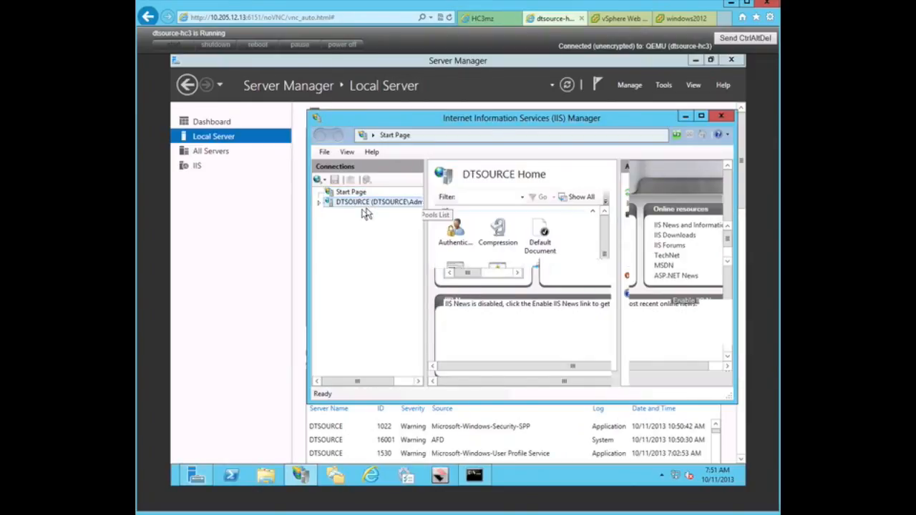
double_click(354, 223)
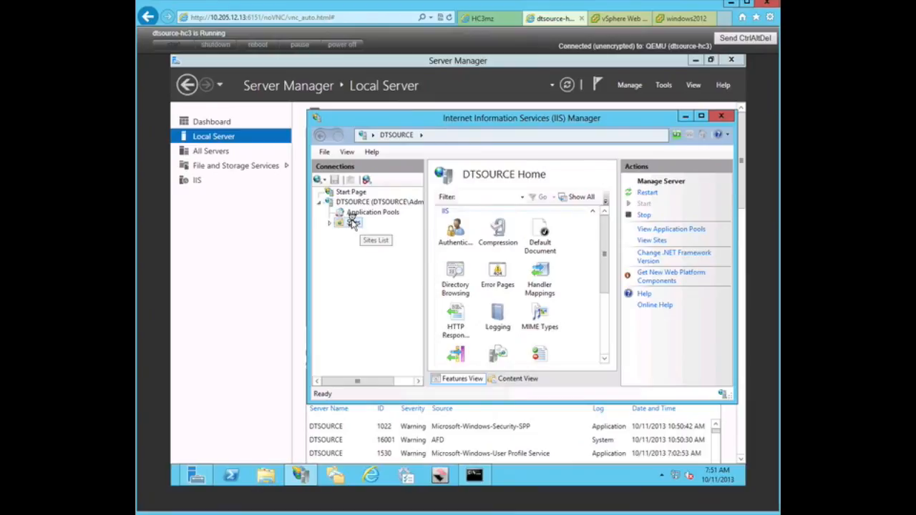
click(371, 476)
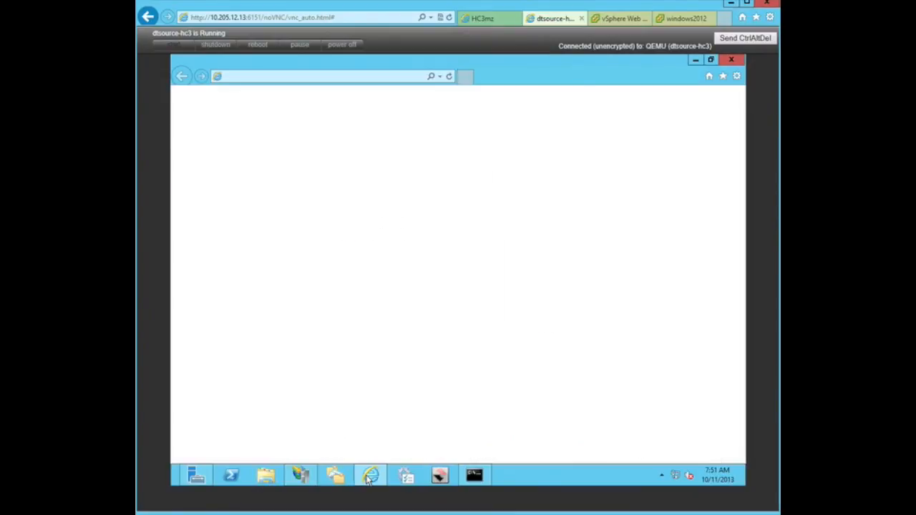
click(292, 77)
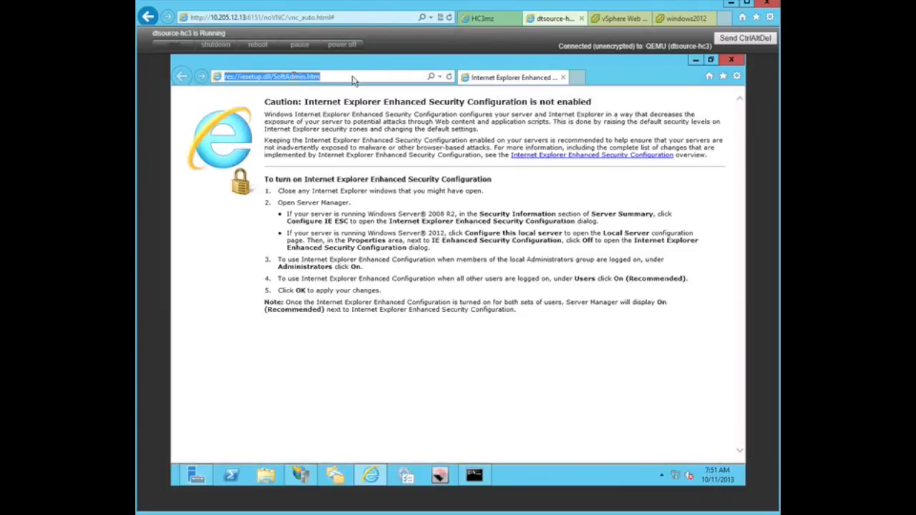
text(http://dtsour)
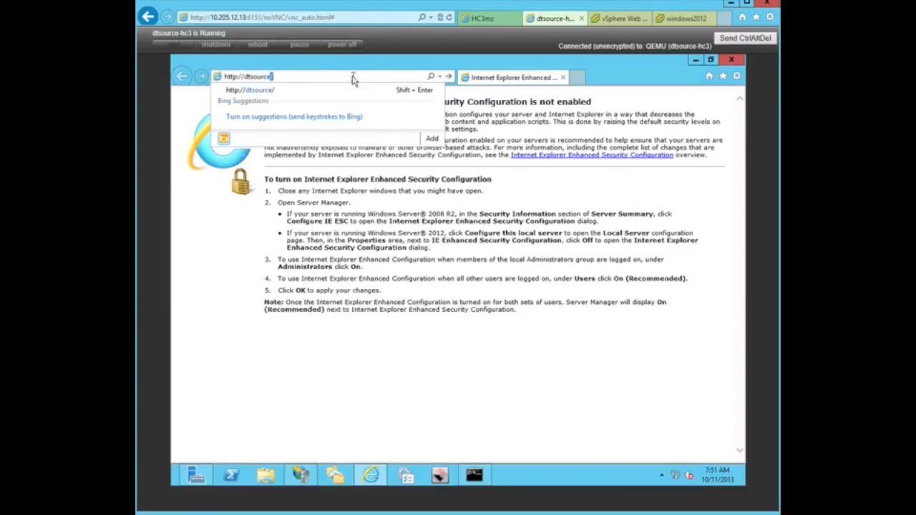
text(ce)
key(Return)
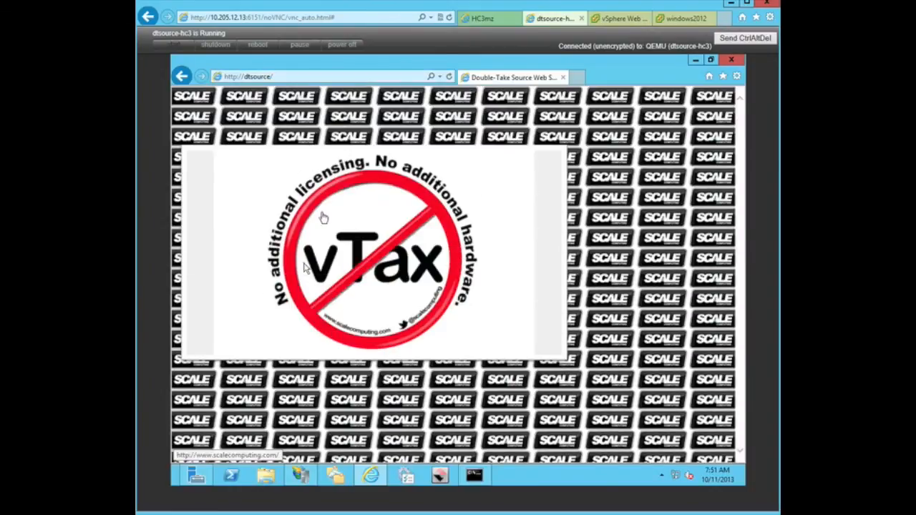
Step: Close Internet Explorer, IIS Manager and Server Manager on the virtual machine
click(729, 61)
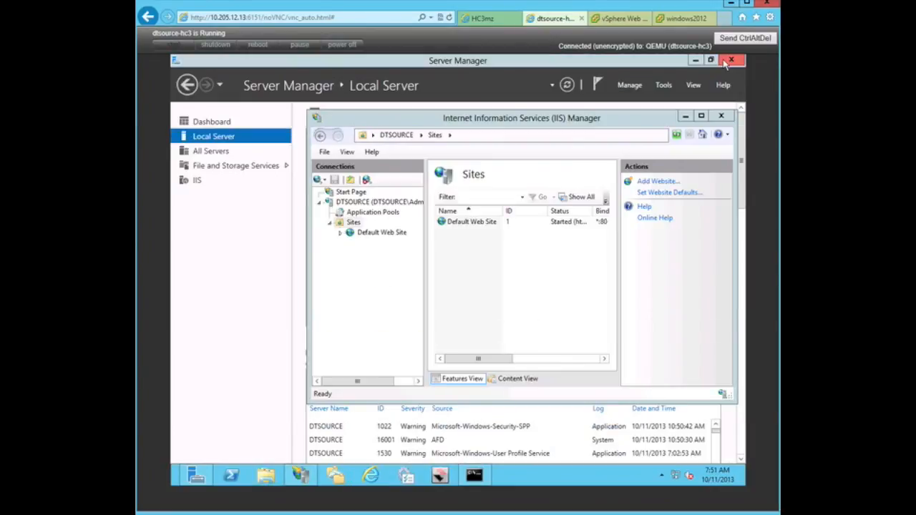
click(721, 116)
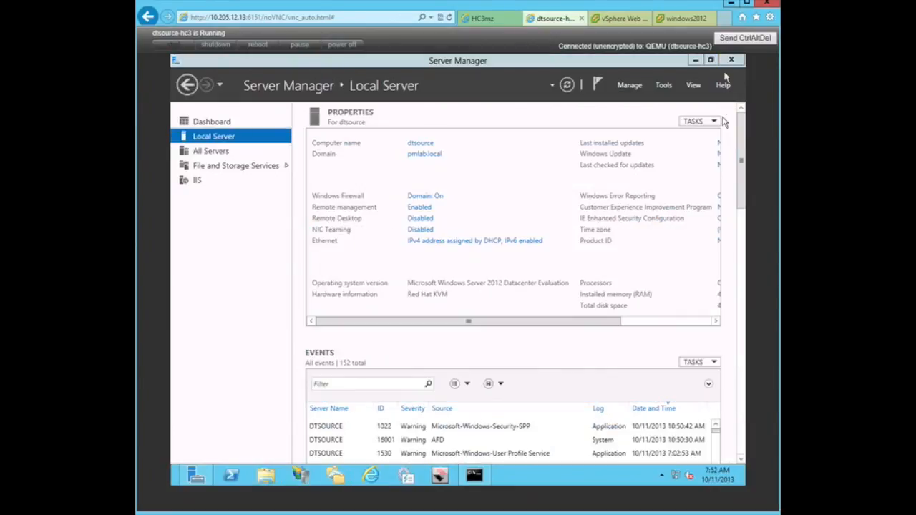
click(731, 60)
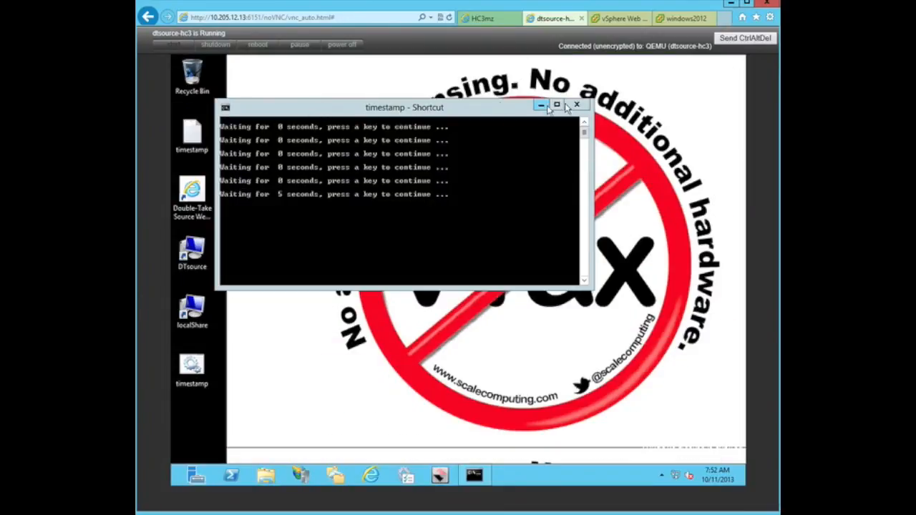
Step: Check the entries in the desktop's timestamp text file, and close both the file and the running timestamp script window
double_click(192, 136)
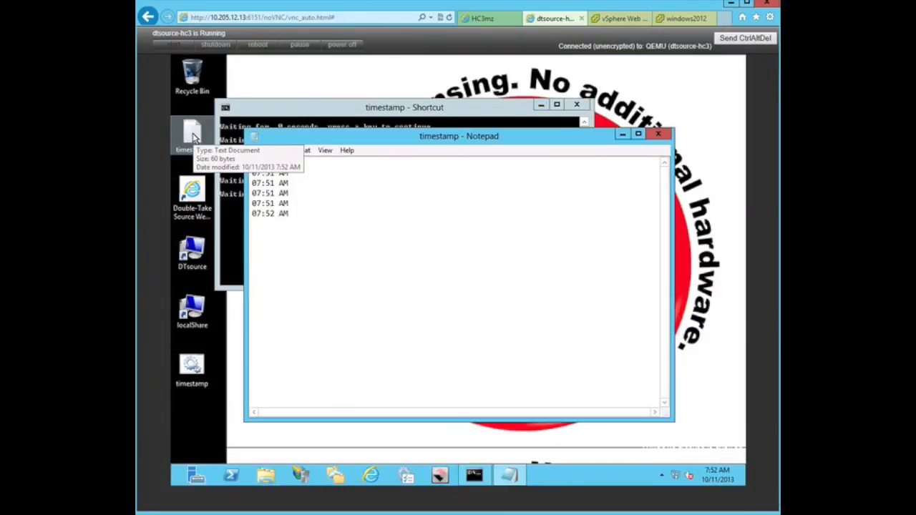
click(659, 135)
click(577, 106)
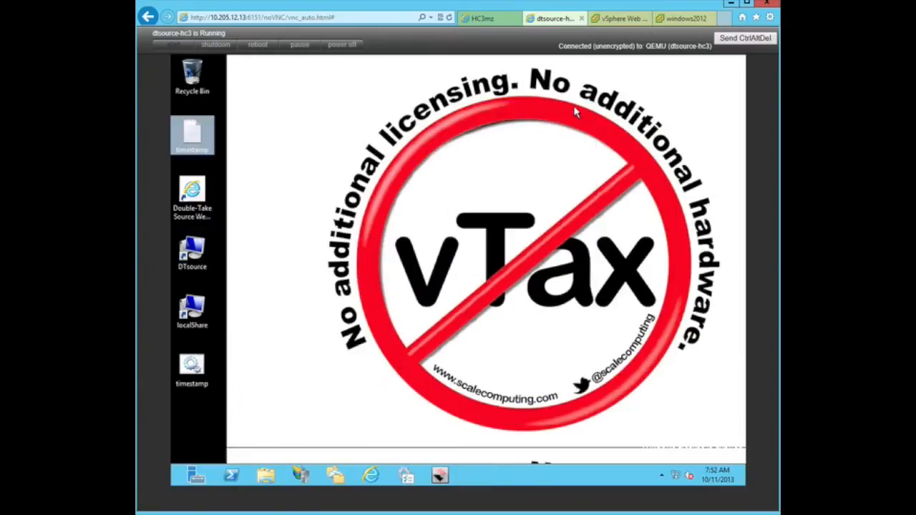